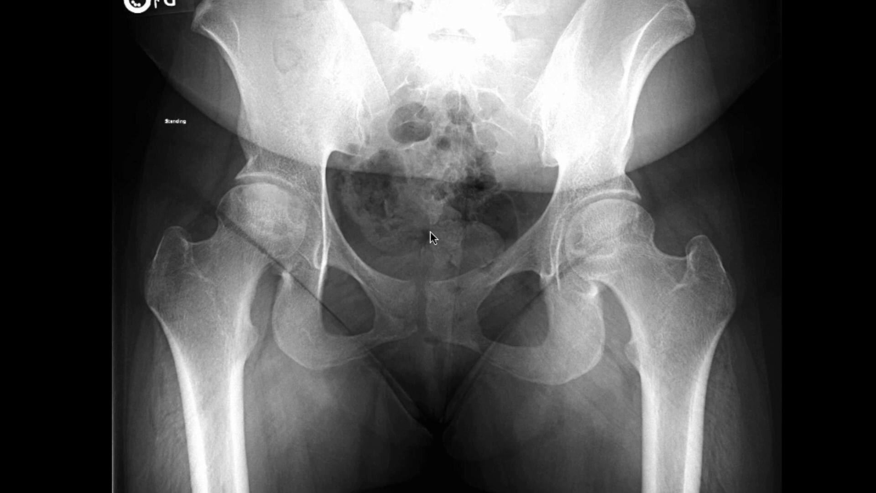
# Export the pelvic X-ray from PACS to TraumaCad - CITRIX and start a HIP planning procedure.
pyautogui.rightClick(433, 237)
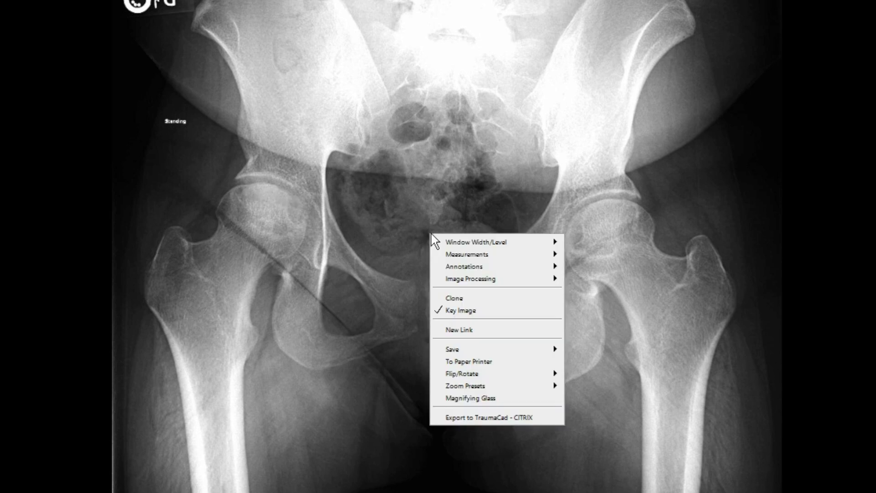
pyautogui.click(484, 417)
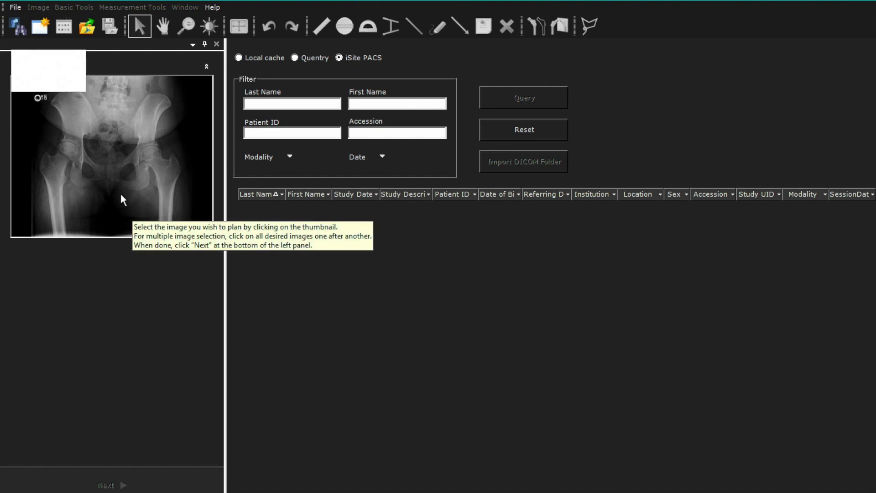
pyautogui.click(114, 180)
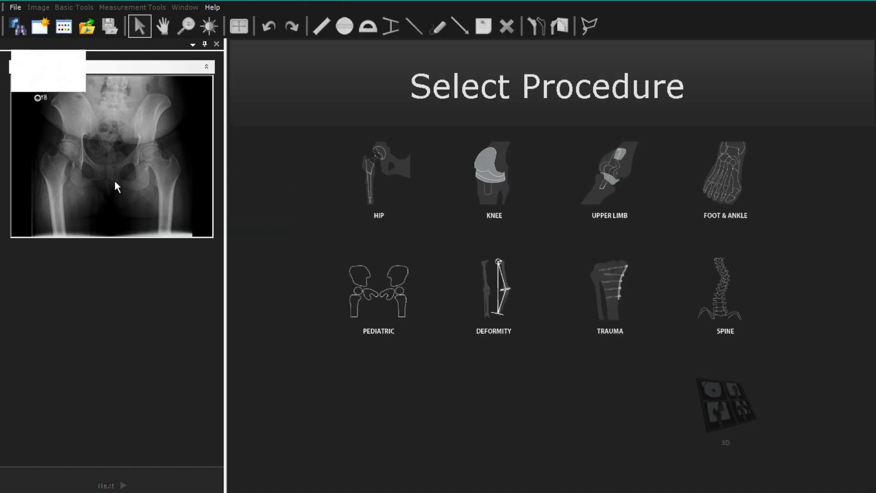
pyautogui.click(377, 186)
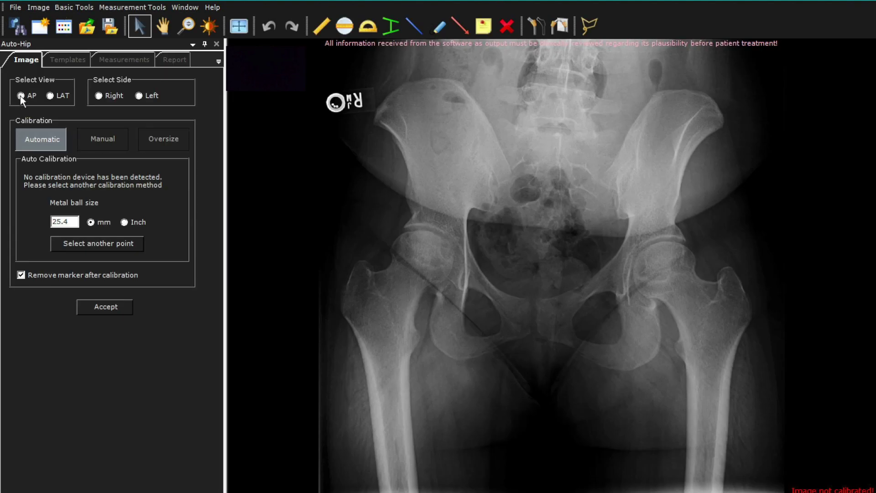
# Mark the X-ray as a right-sided AP view and calibrate it manually at 115% oversize.
pyautogui.click(98, 95)
pyautogui.click(97, 137)
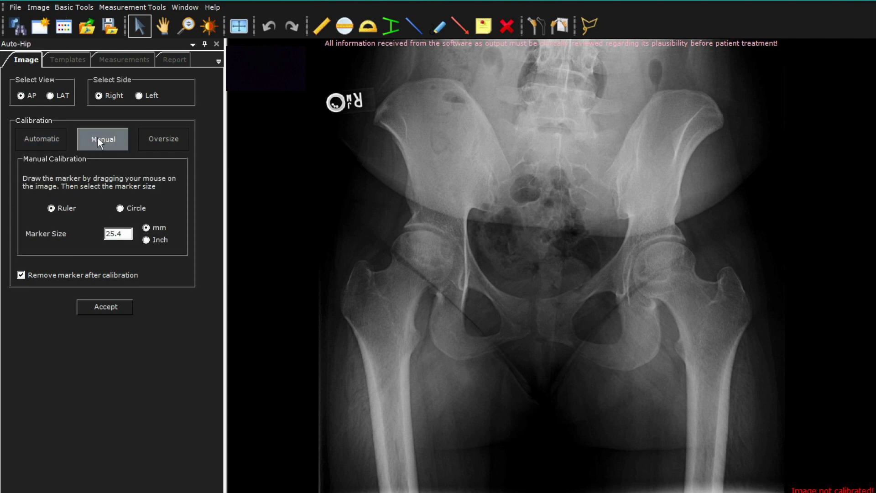
pyautogui.click(156, 138)
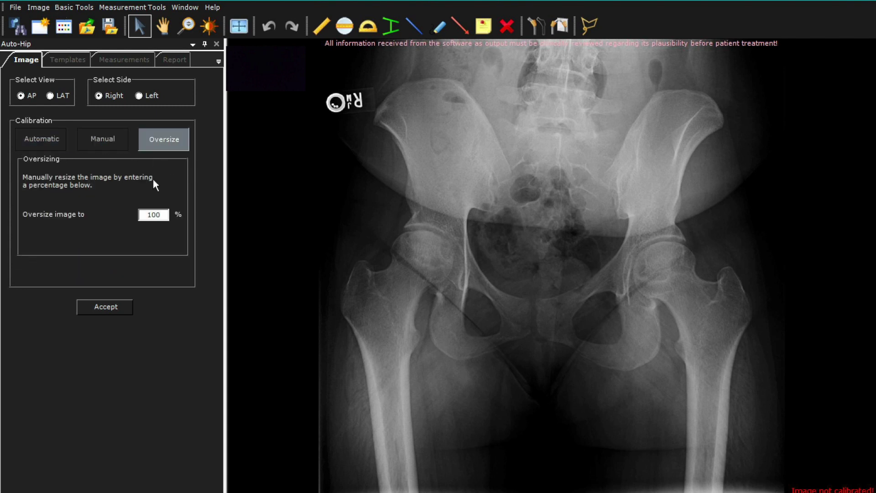
pyautogui.click(163, 215)
pyautogui.press('BackSpace')
pyautogui.press('BackSpace')
pyautogui.write('15')
pyautogui.click(102, 305)
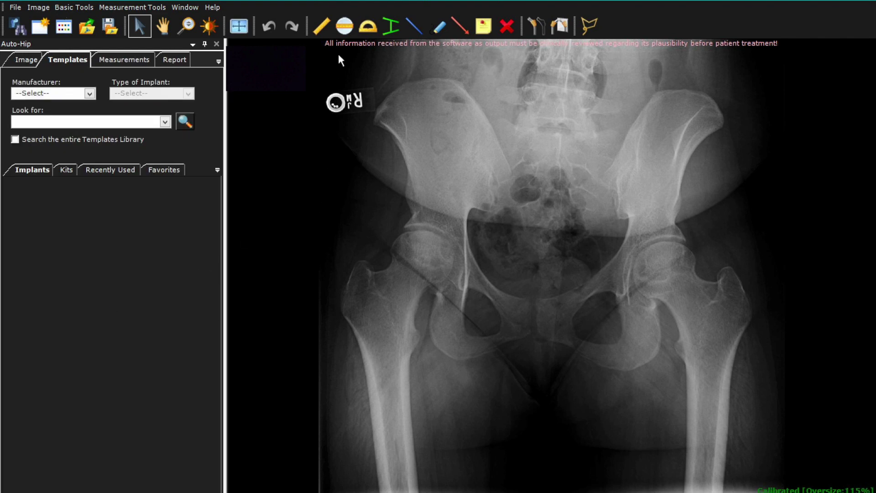
# Size a circle to 44 mm over the right femoral head and drag it onto the sacrum.
pyautogui.click(344, 28)
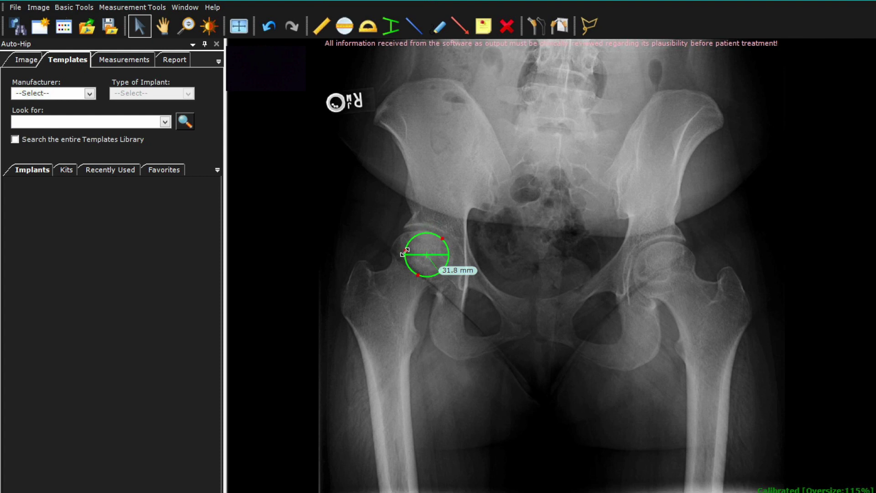
pyautogui.moveTo(398, 248); pyautogui.dragTo(396, 249)
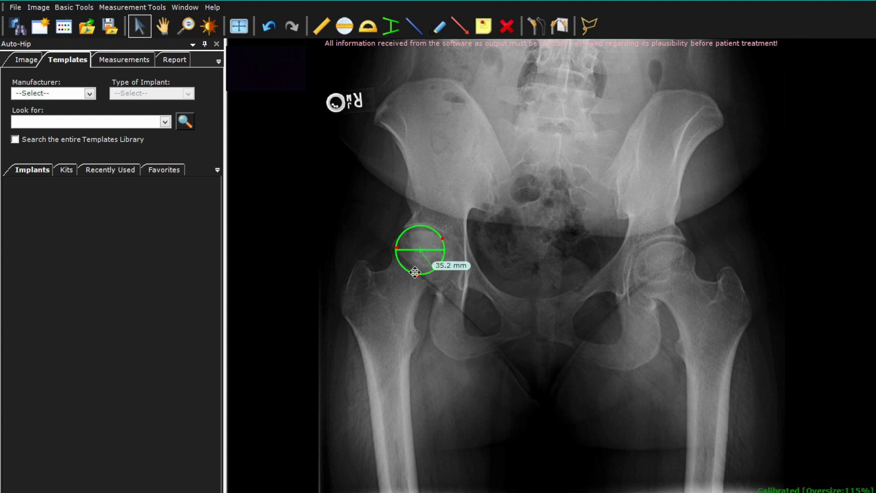
pyautogui.moveTo(419, 275)
pyautogui.mouseDown()
pyautogui.moveTo(442, 275)
pyautogui.moveTo(421, 260)
pyautogui.mouseUp()
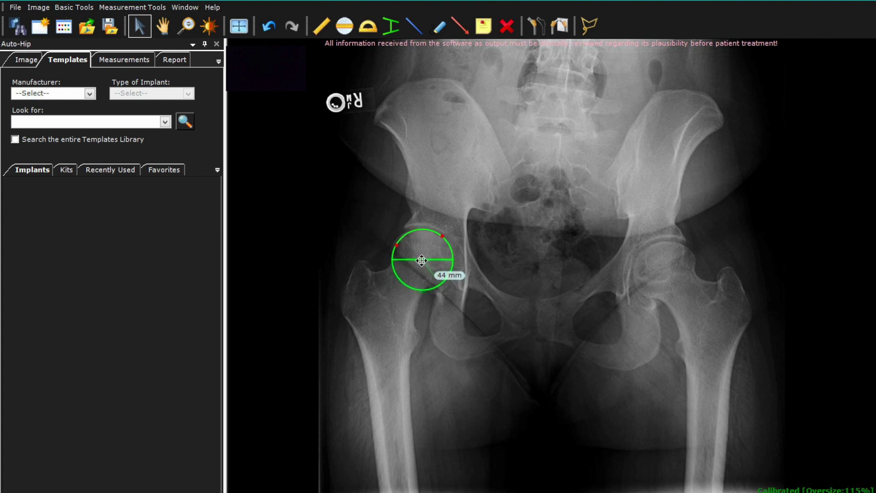
pyautogui.moveTo(413, 260); pyautogui.dragTo(538, 117)
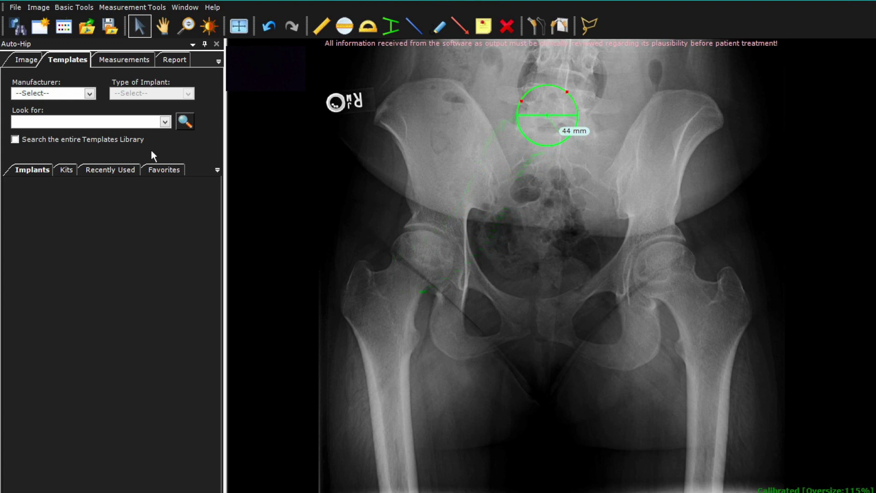
# Load the DJO FMP Acetabular Components cup template onto the right hip.
pyautogui.click(89, 94)
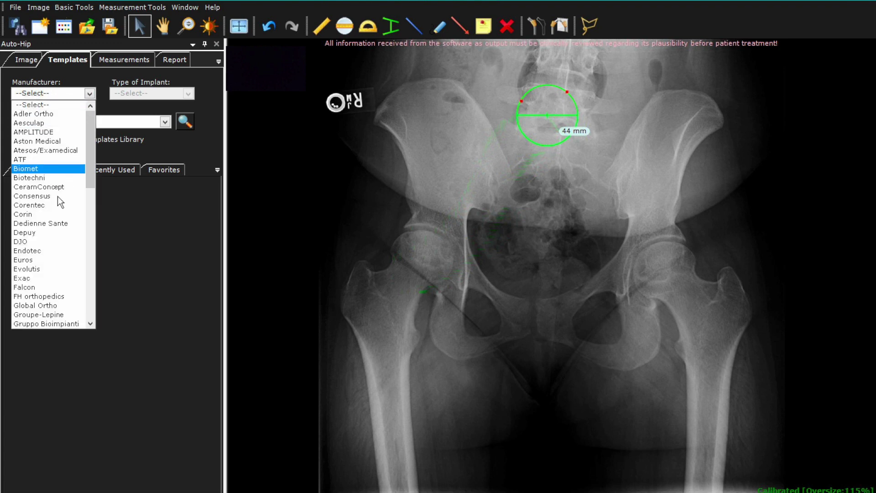
pyautogui.click(46, 241)
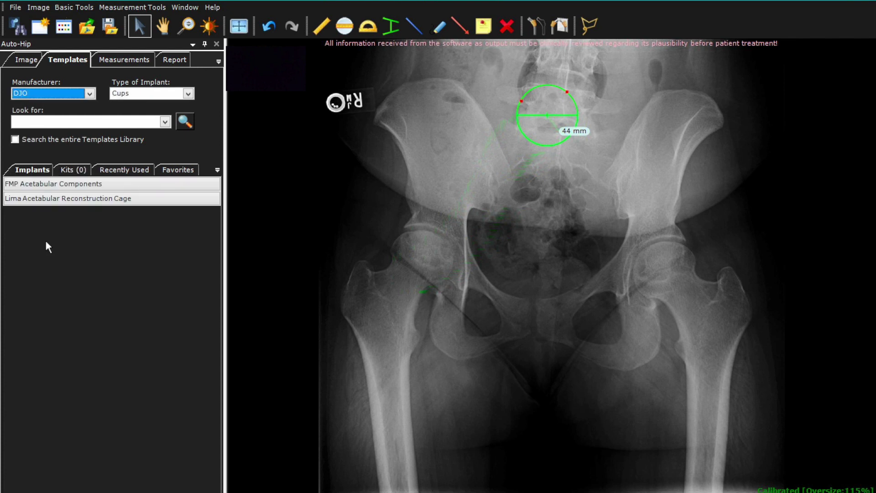
pyautogui.click(54, 187)
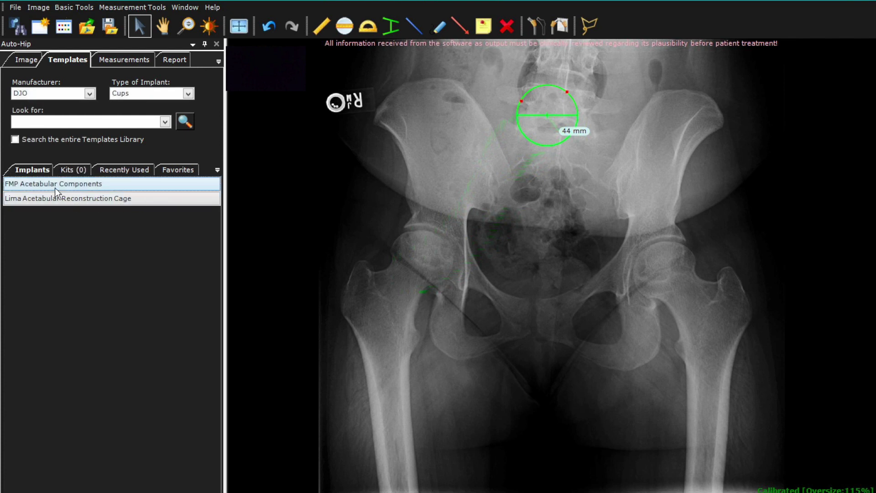
pyautogui.click(54, 187)
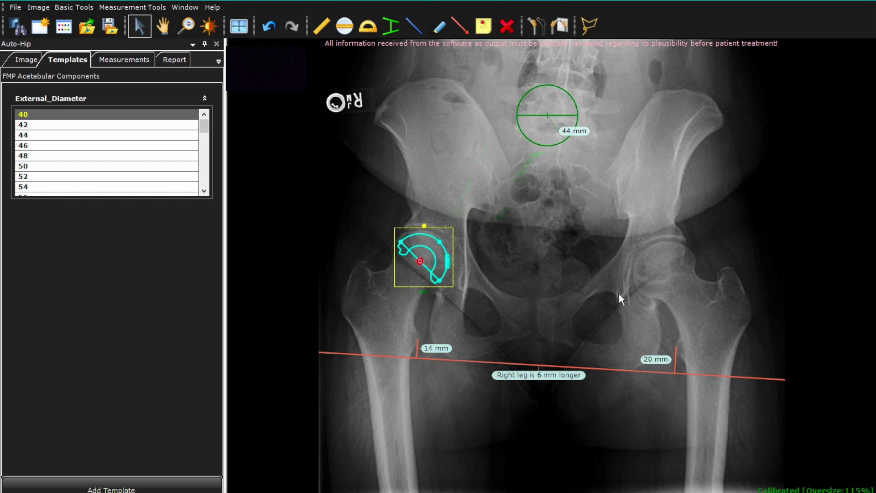
# Adjust the leg-length line and endpoints to 47 mm each side, then nudge the cup right.
pyautogui.moveTo(539, 361); pyautogui.dragTo(532, 298)
pyautogui.moveTo(617, 300); pyautogui.dragTo(622, 297)
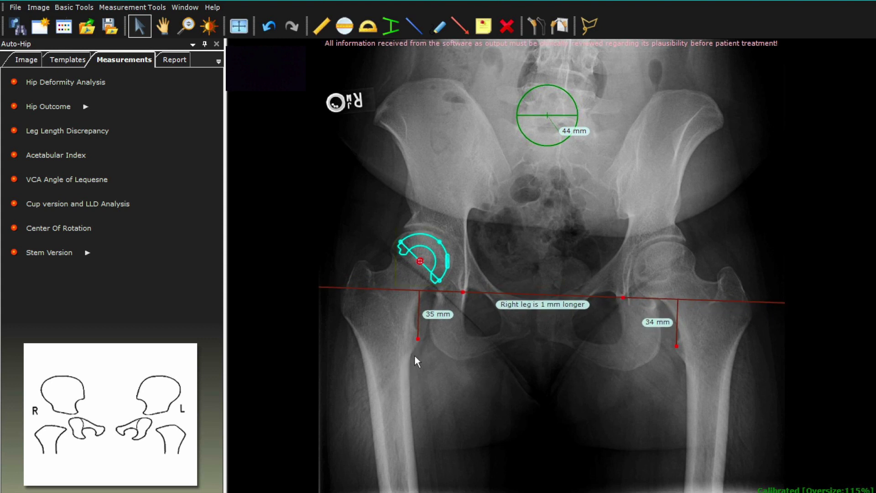
pyautogui.moveTo(416, 341); pyautogui.dragTo(419, 333)
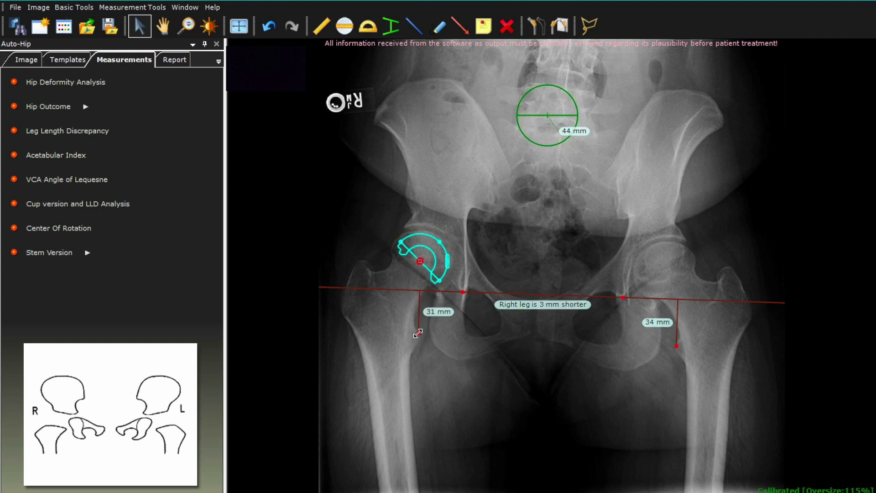
pyautogui.moveTo(677, 346); pyautogui.dragTo(676, 342)
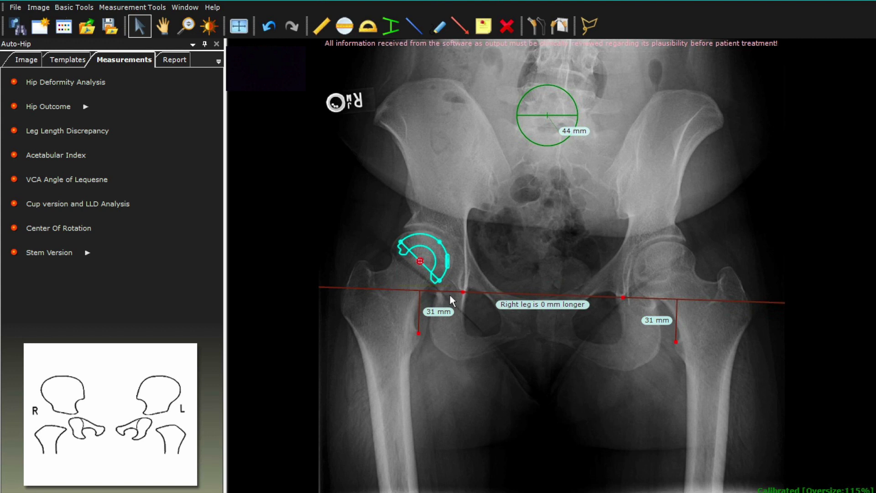
pyautogui.moveTo(494, 294); pyautogui.dragTo(487, 399)
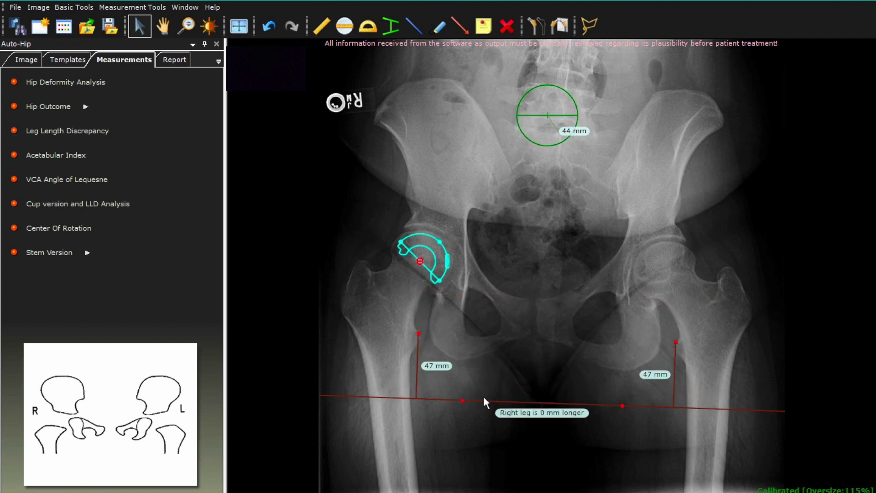
pyautogui.click(412, 257)
pyautogui.moveTo(412, 257); pyautogui.dragTo(423, 256)
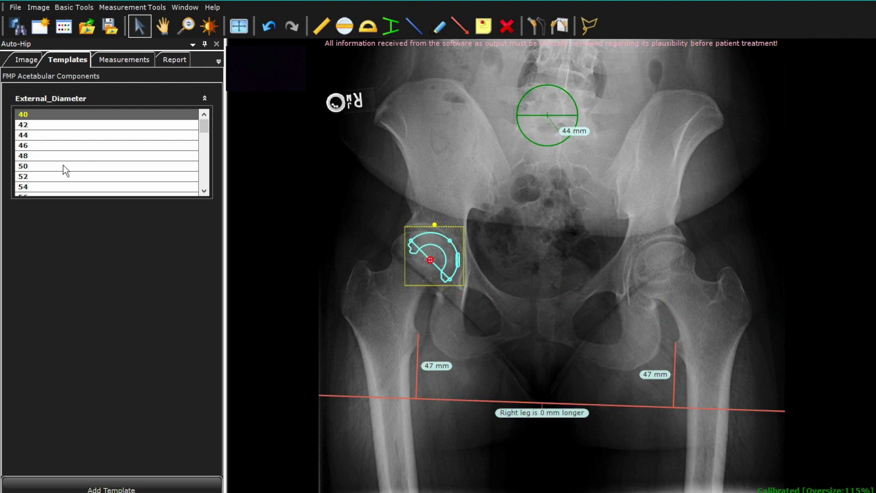
# Resize the FMP cup to 52 mm and seat and angle it in the right acetabulum.
pyautogui.click(50, 167)
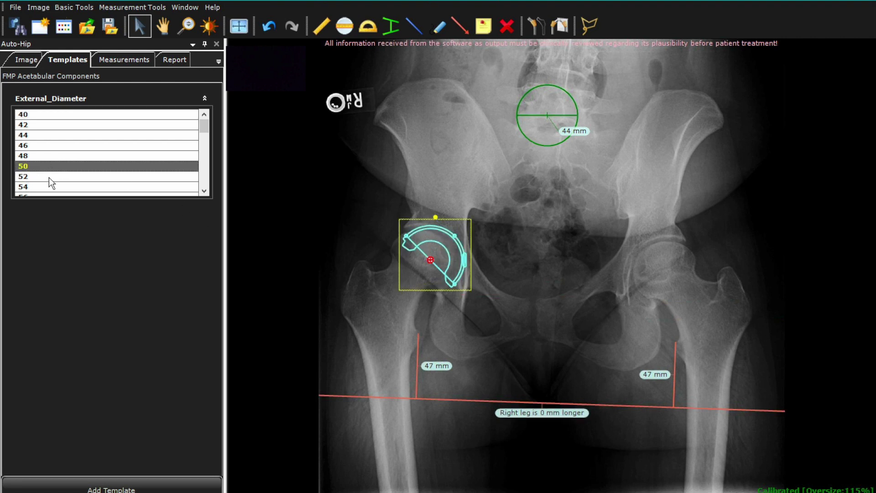
pyautogui.click(49, 177)
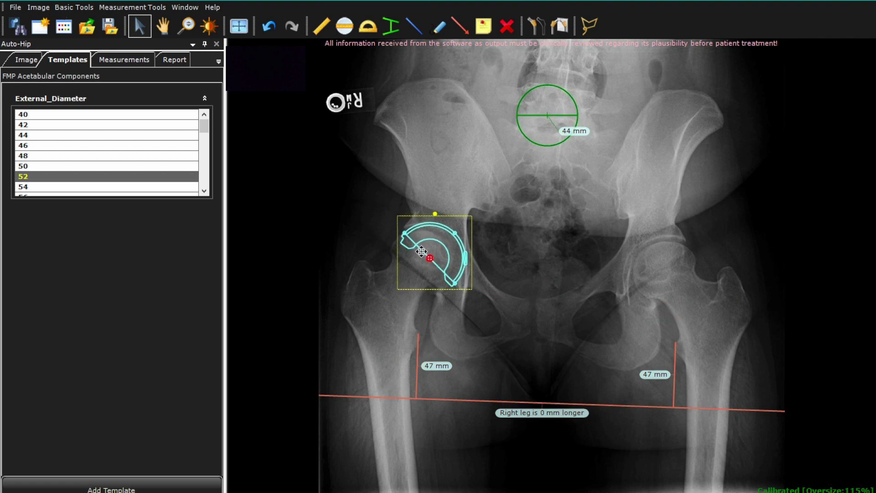
pyautogui.moveTo(420, 251); pyautogui.dragTo(421, 252)
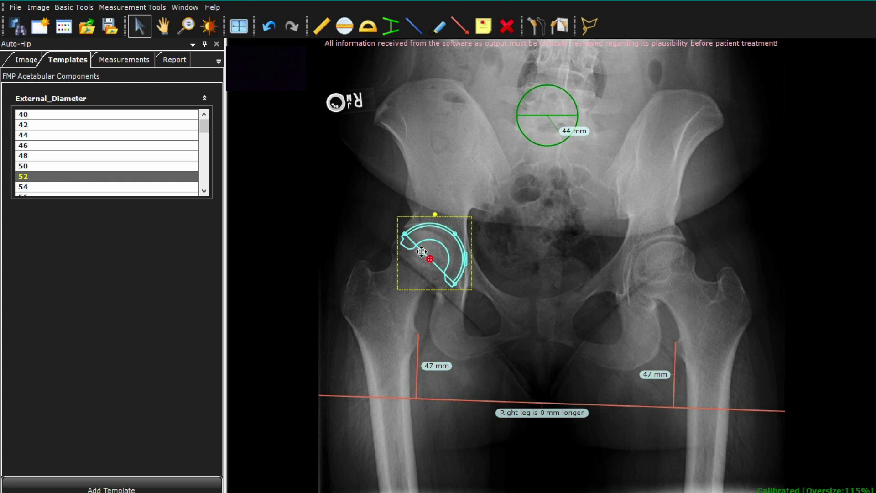
pyautogui.moveTo(436, 214); pyautogui.dragTo(437, 214)
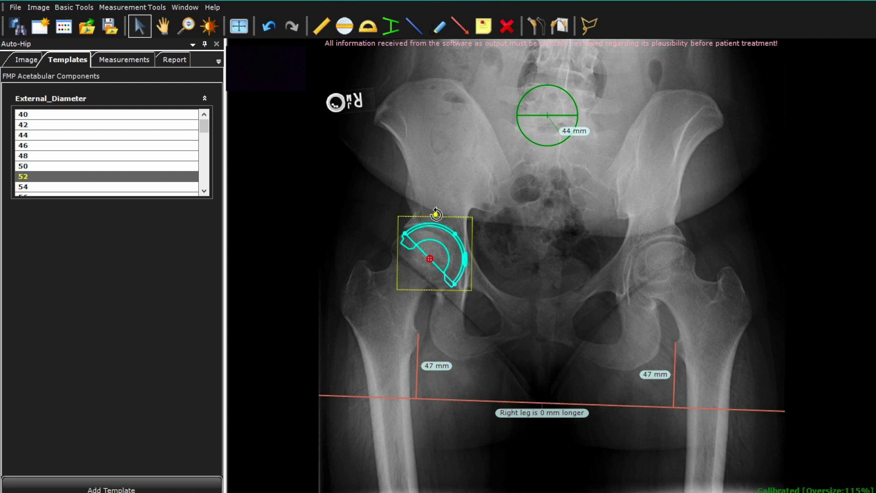
pyautogui.click(507, 266)
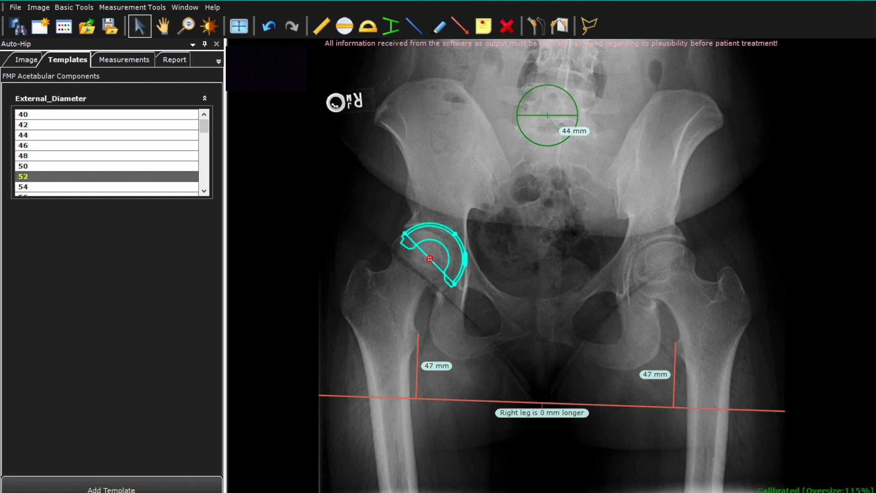
pyautogui.click(110, 487)
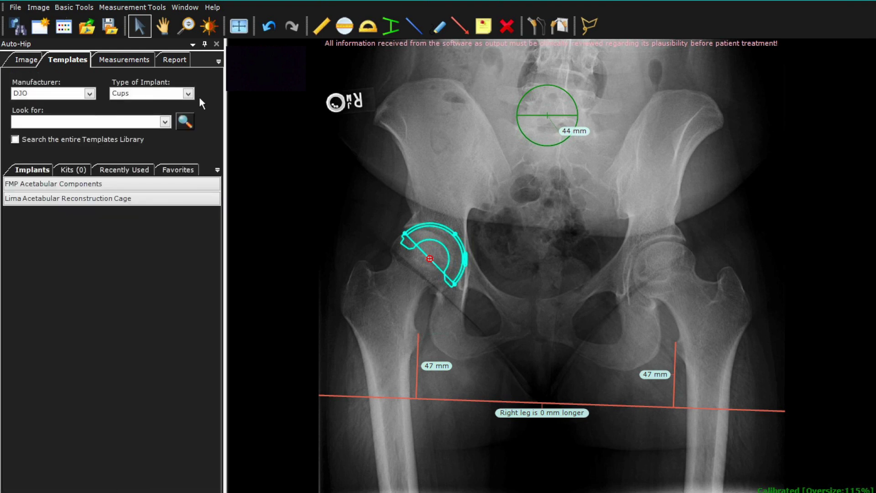
# Switch the implant type to Stems and load the Linear Stem template into the right femur.
pyautogui.click(188, 94)
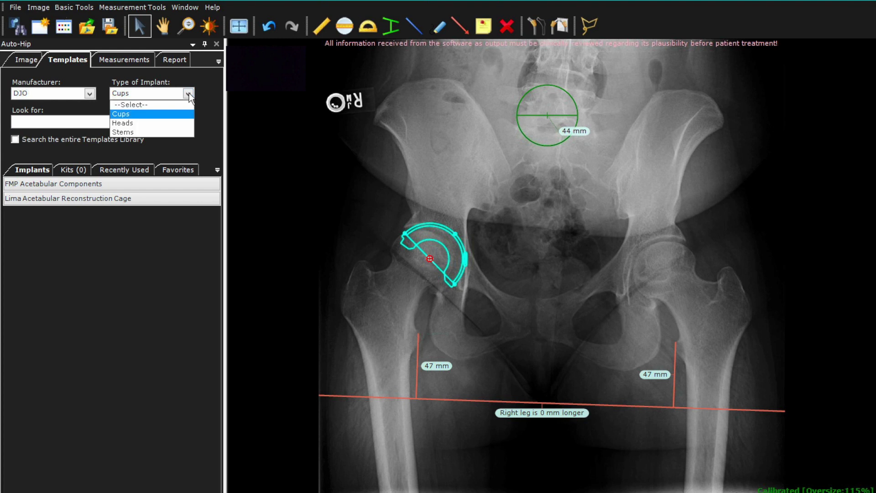
pyautogui.click(173, 131)
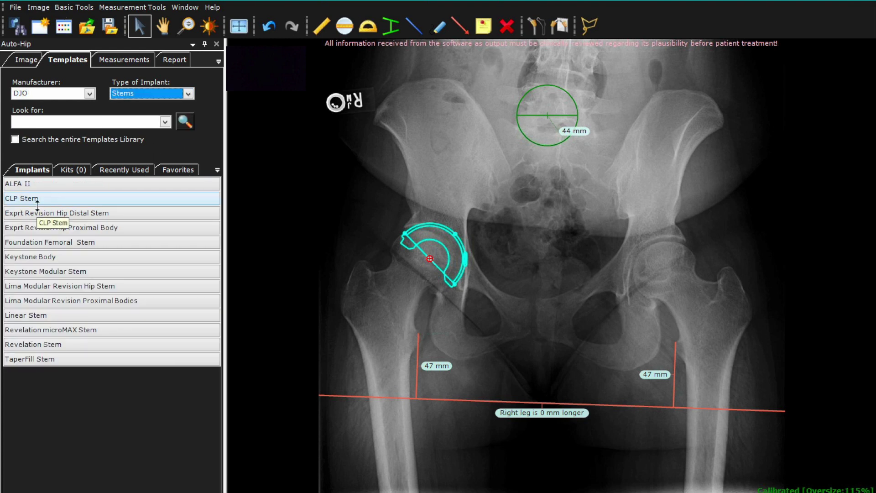
pyautogui.click(35, 315)
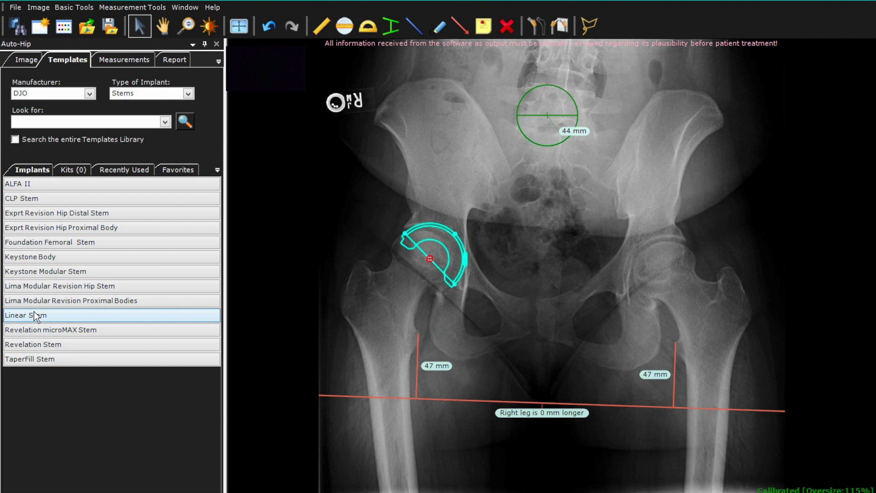
pyautogui.doubleClick(38, 315)
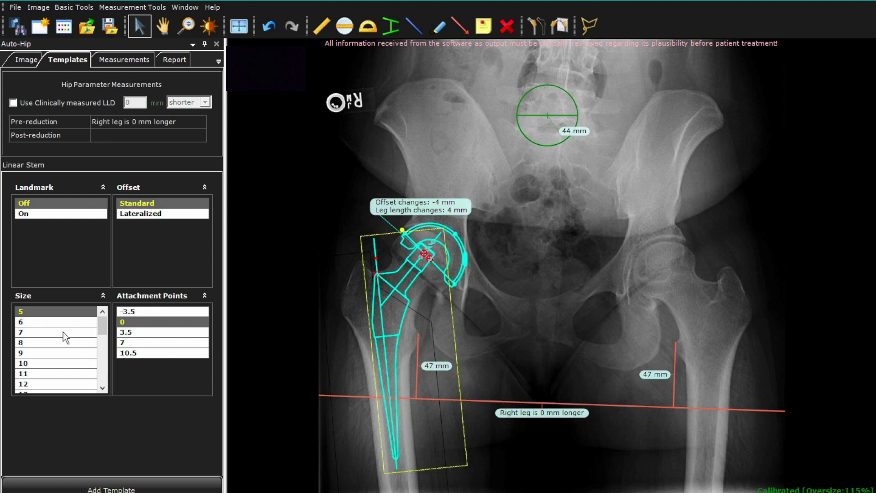
# Compare Lateralized and Standard offsets and try Linear Stem sizes 8, 10 and 11.
pyautogui.click(136, 214)
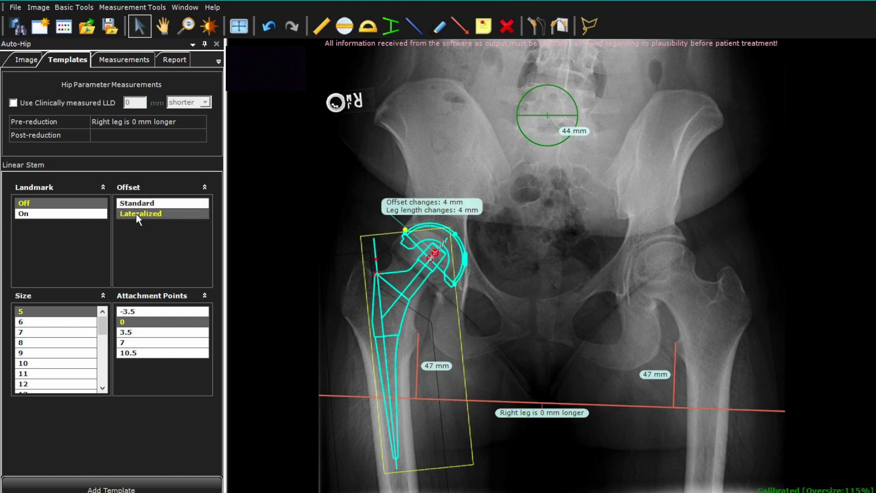
pyautogui.click(136, 206)
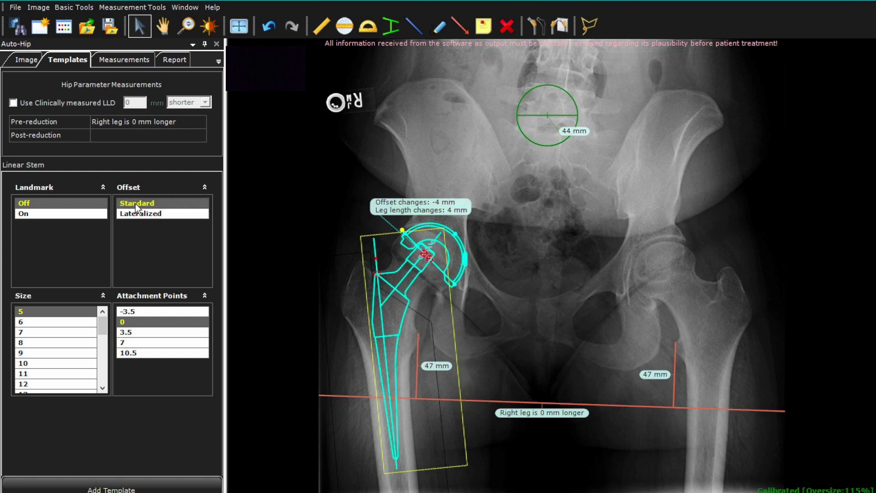
pyautogui.click(35, 343)
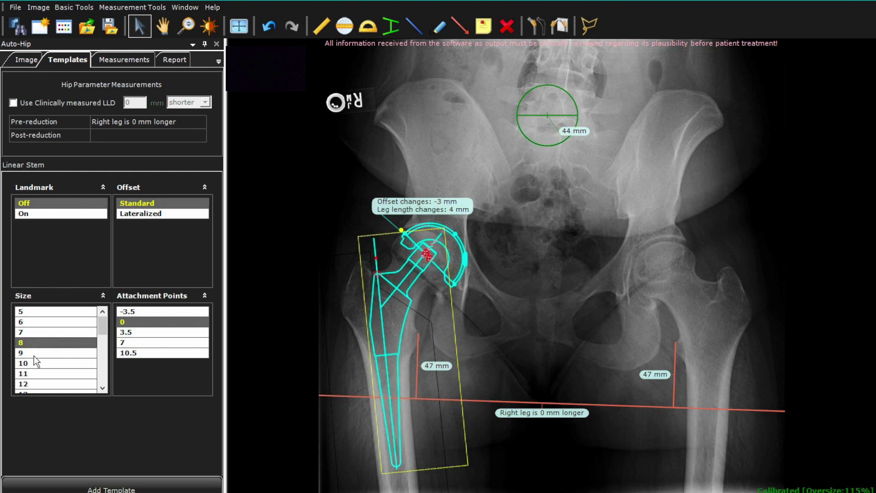
pyautogui.click(34, 363)
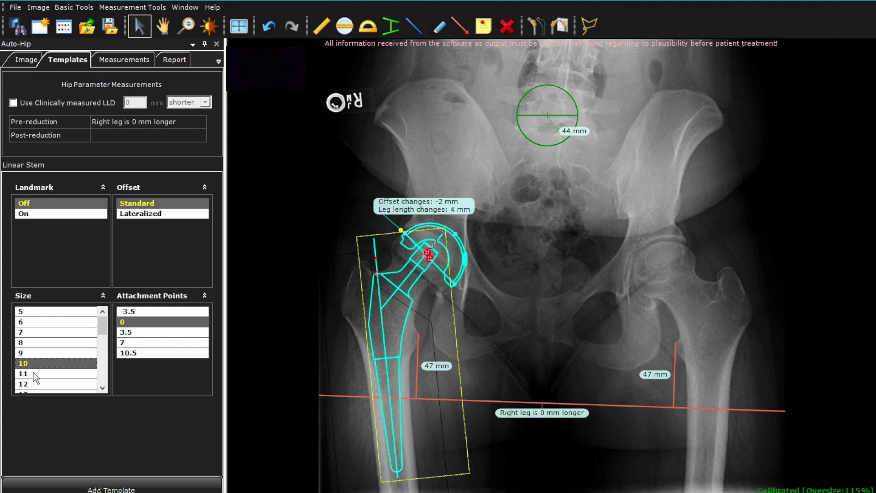
pyautogui.click(35, 375)
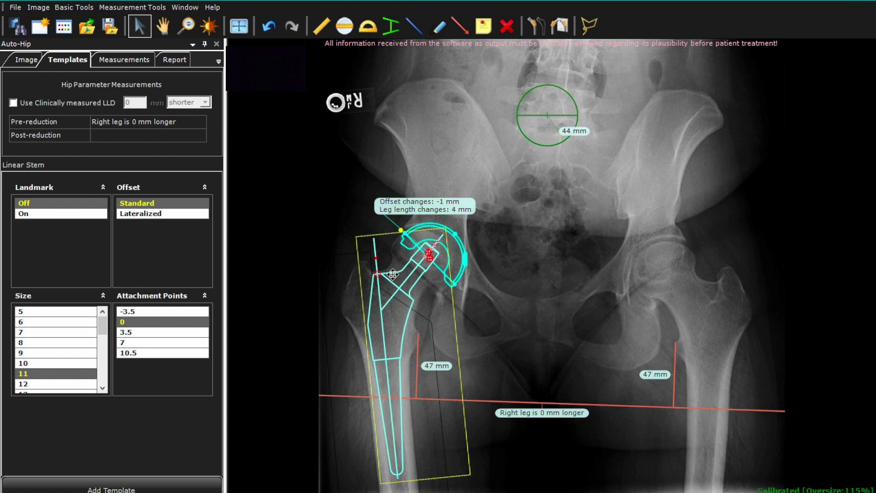
# Lower the stem down the femoral canal and settle on size 10.
pyautogui.moveTo(392, 275); pyautogui.dragTo(391, 279)
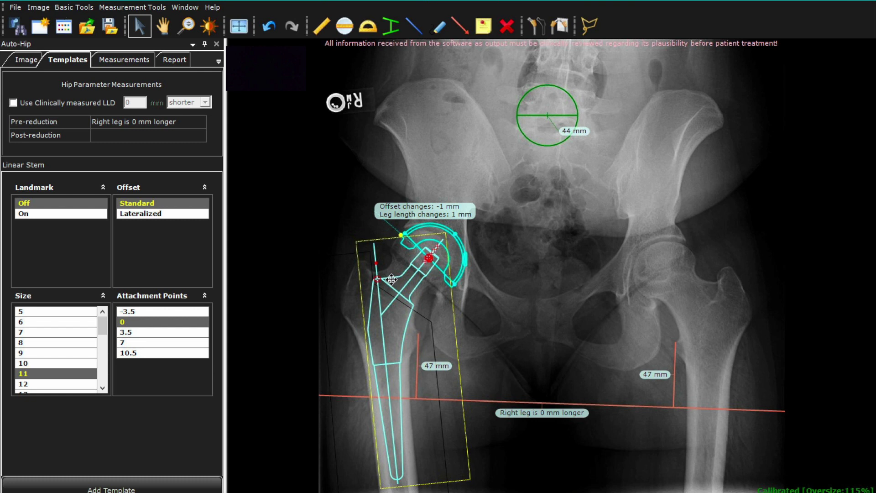
pyautogui.moveTo(392, 279); pyautogui.dragTo(392, 278)
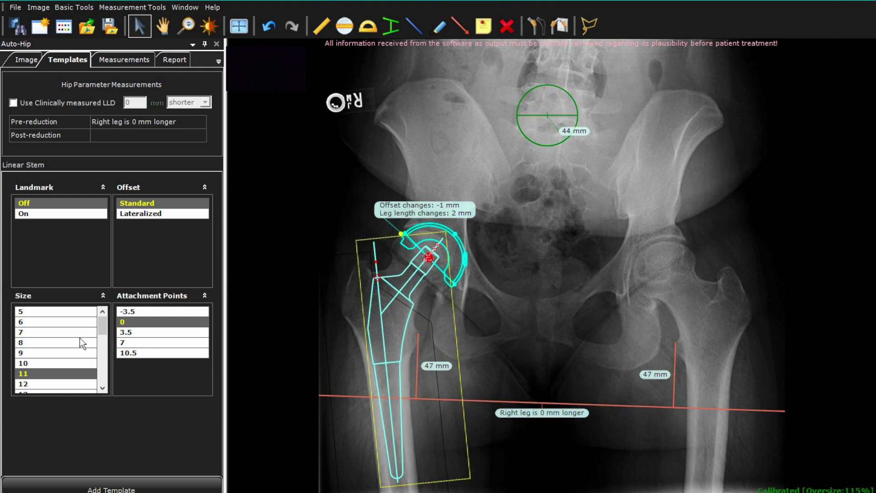
pyautogui.click(63, 364)
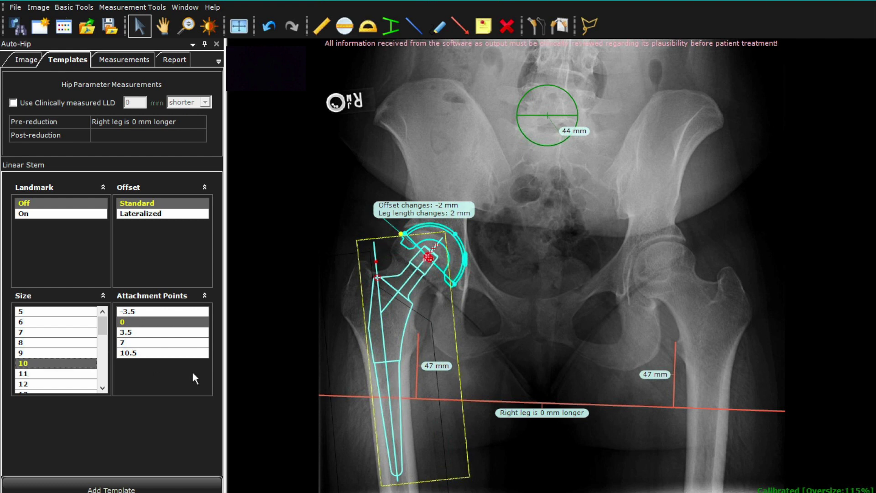
pyautogui.rightClick(409, 286)
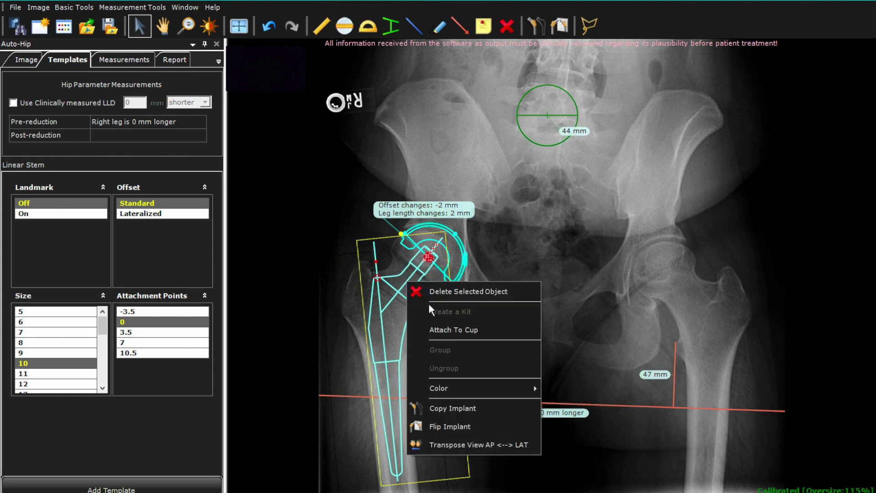
# Attach the stem to the cup to preview leg length, then detach it and deselect it.
pyautogui.click(439, 330)
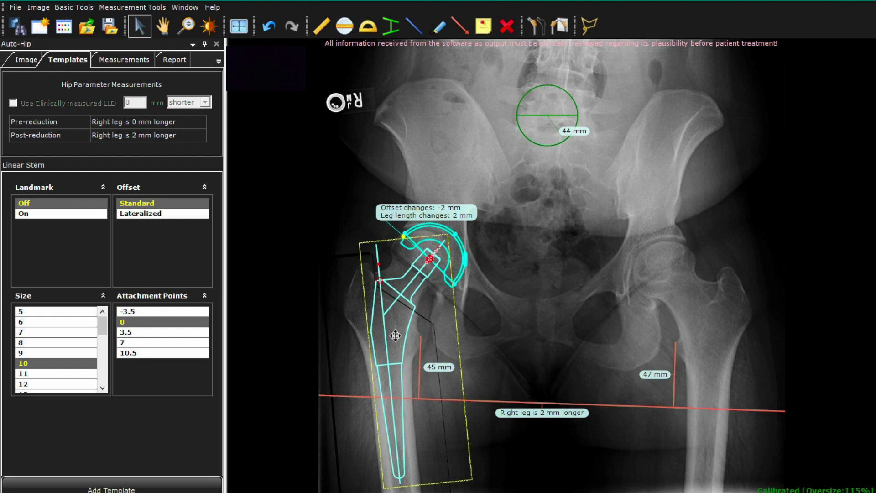
pyautogui.rightClick(395, 335)
pyautogui.click(421, 383)
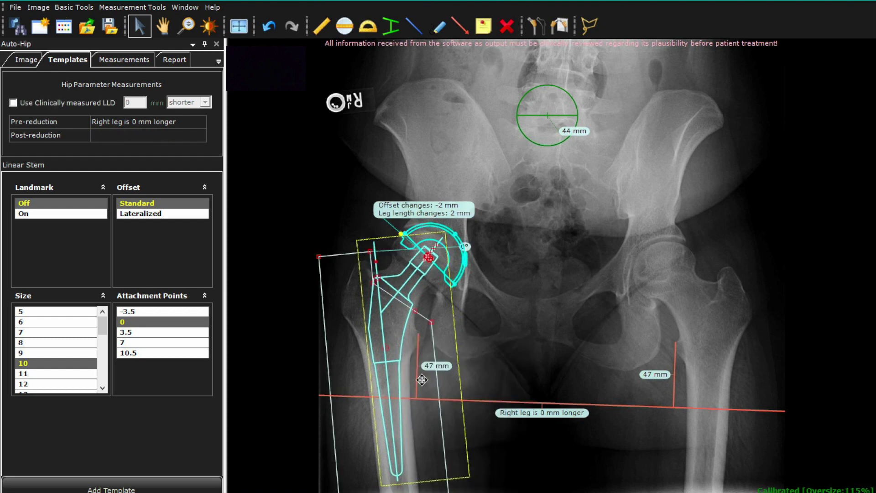
pyautogui.click(549, 369)
pyautogui.click(321, 26)
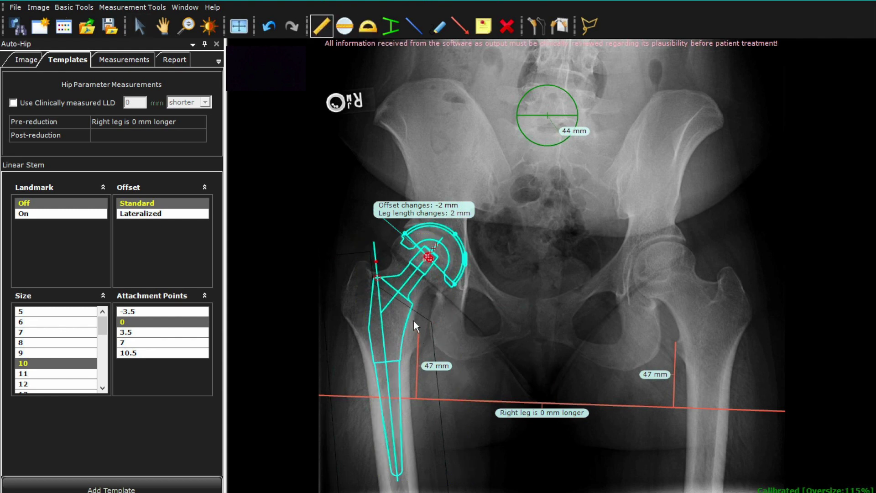
# Measure a 10.2 mm proximal-femur distance and format its label as bold size 16 text.
pyautogui.moveTo(414, 321); pyautogui.dragTo(420, 309)
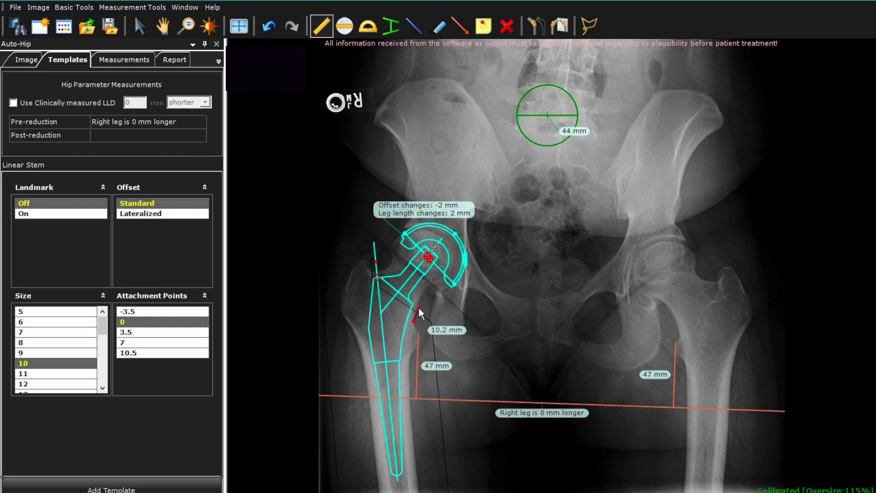
pyautogui.moveTo(446, 330); pyautogui.dragTo(535, 356)
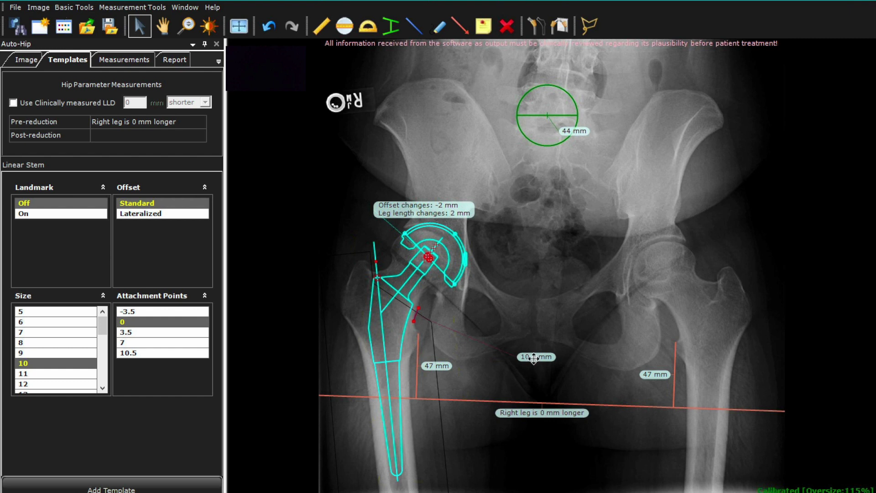
pyautogui.doubleClick(534, 358)
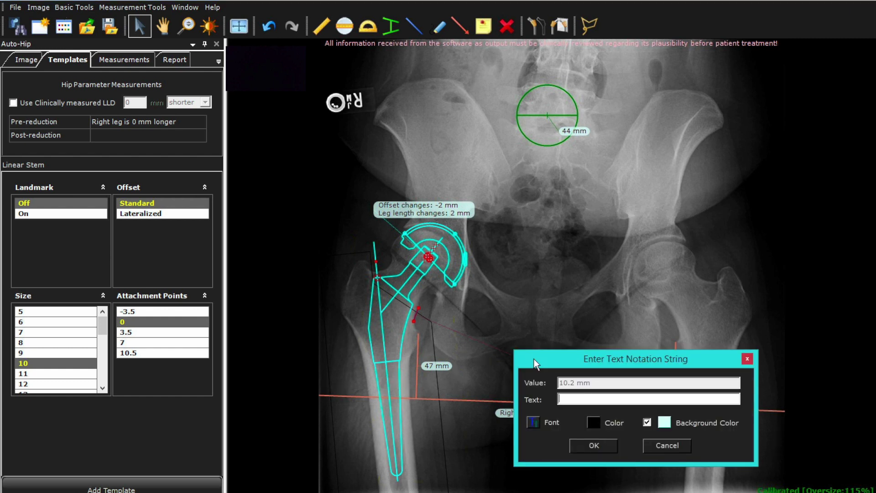
pyautogui.click(533, 422)
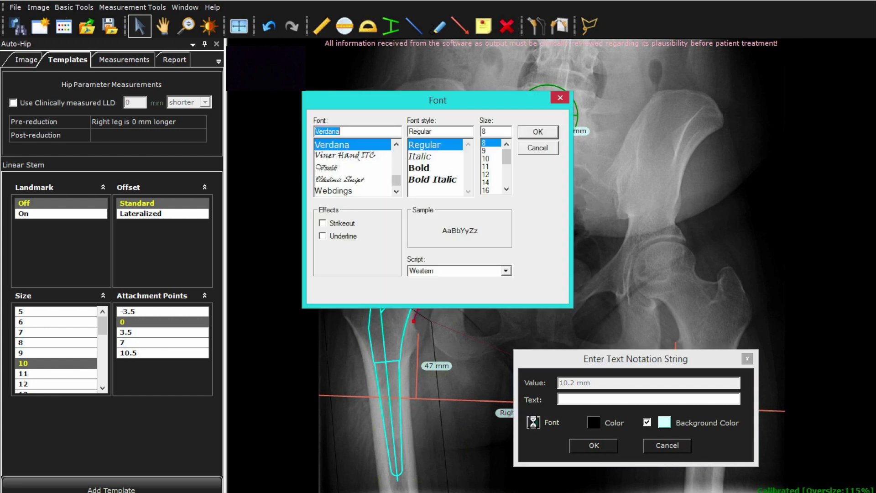
pyautogui.click(427, 169)
pyautogui.click(490, 190)
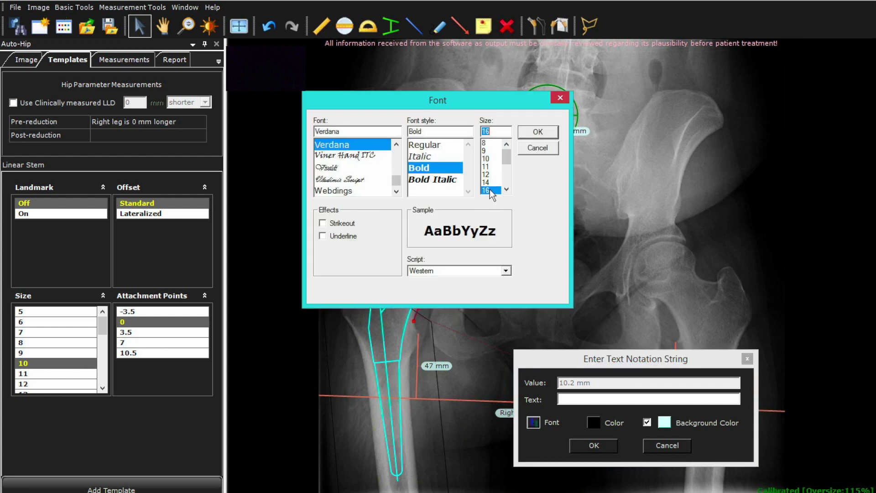
pyautogui.click(533, 133)
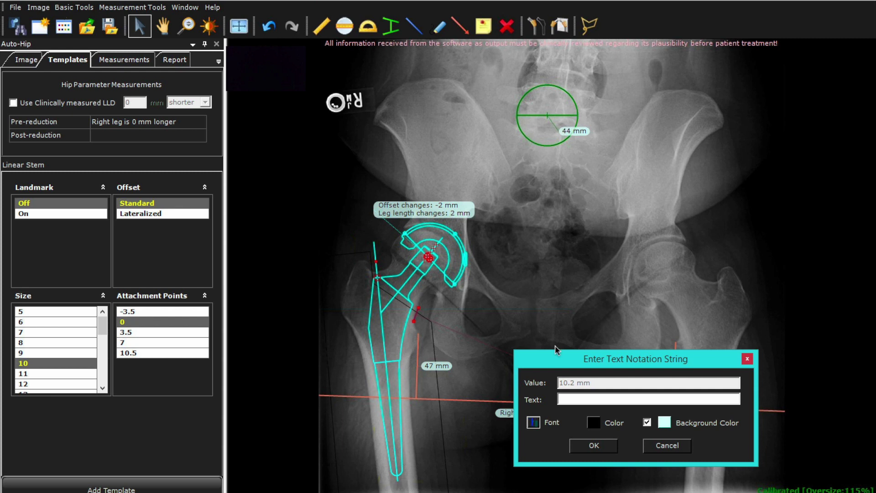
pyautogui.click(594, 446)
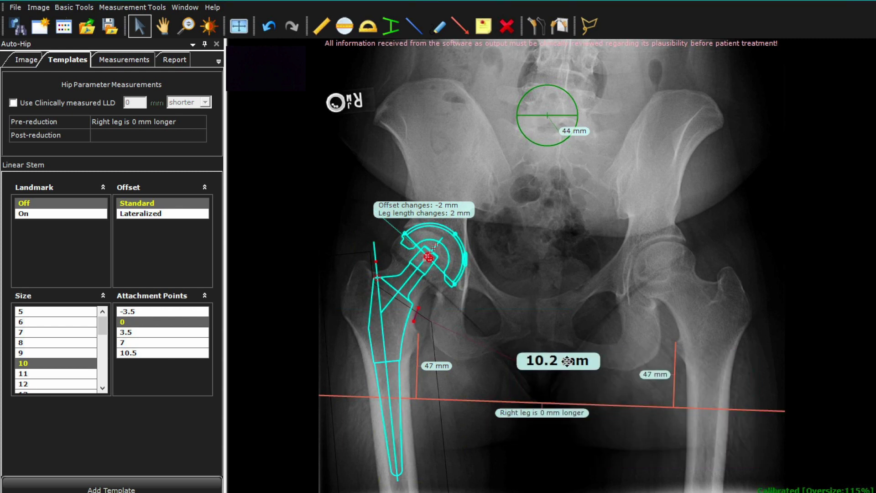
pyautogui.moveTo(560, 361); pyautogui.dragTo(535, 370)
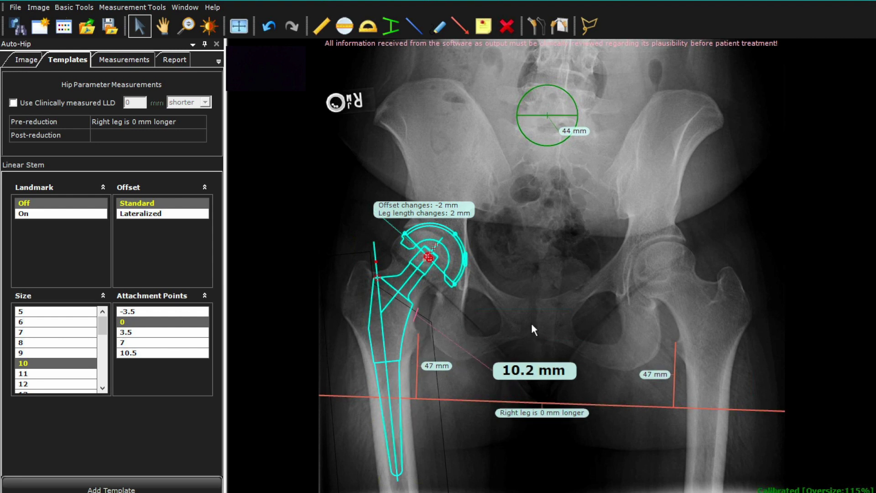
pyautogui.click(456, 235)
# Add a text note above the pelvis reading '52 cup' and '10 std stem' on two lines.
pyautogui.click(483, 28)
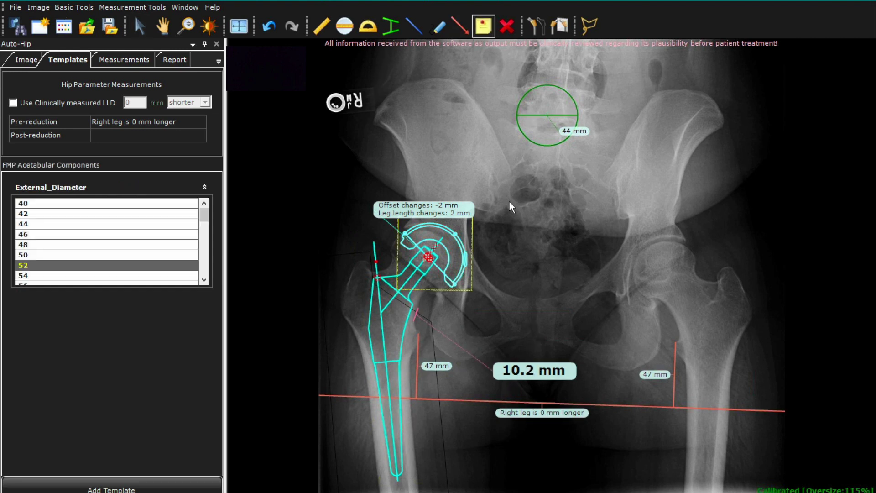
pyautogui.click(525, 207)
pyautogui.write('52 cup')
pyautogui.press('Return')
pyautogui.write('10 std ')
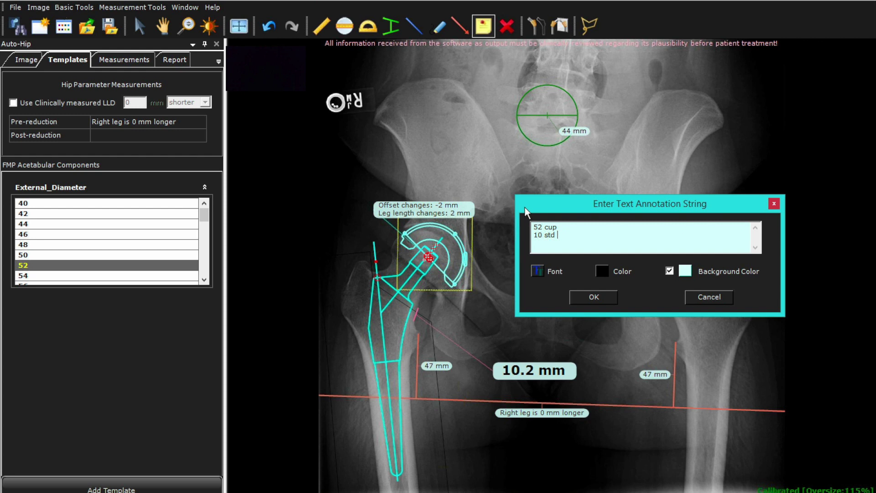
pyautogui.write('stem')
# Format the note in Bold 16 and place it on the X-ray.
pyautogui.click(538, 272)
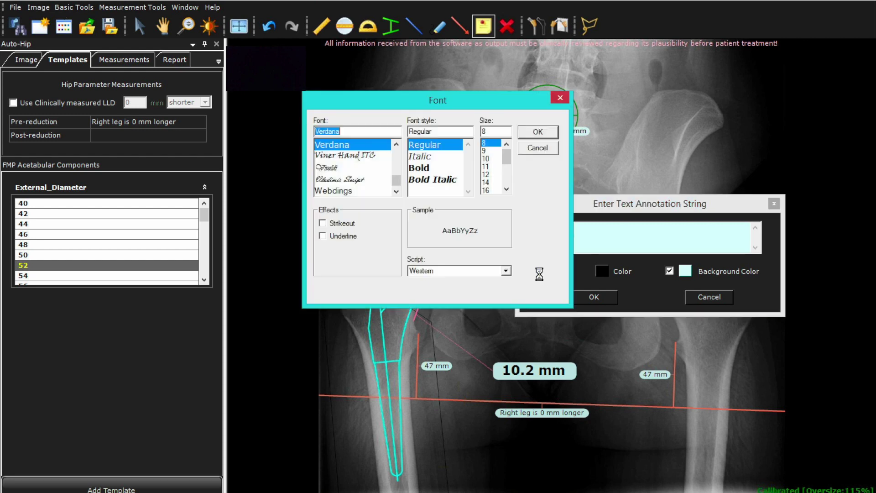
pyautogui.click(422, 169)
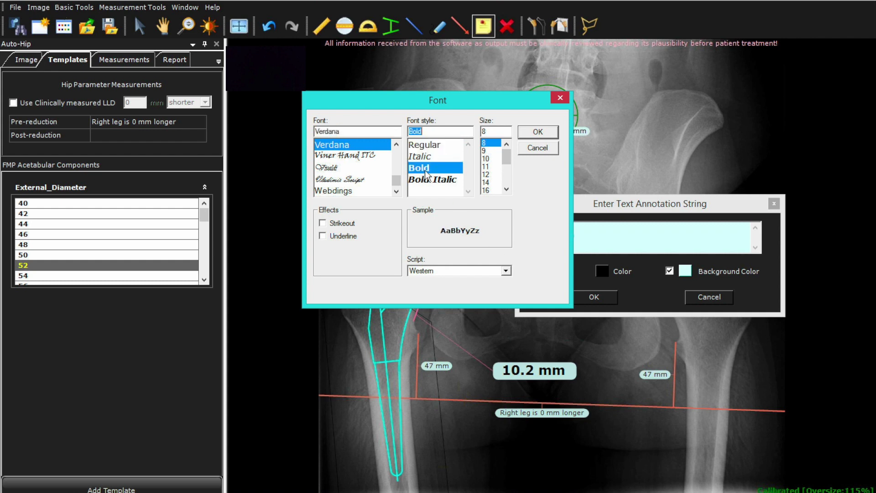
pyautogui.click(537, 131)
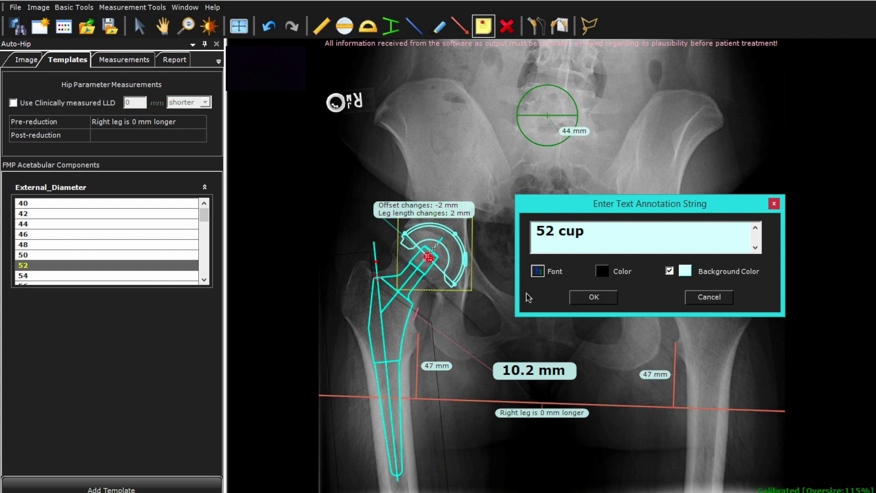
pyautogui.click(594, 297)
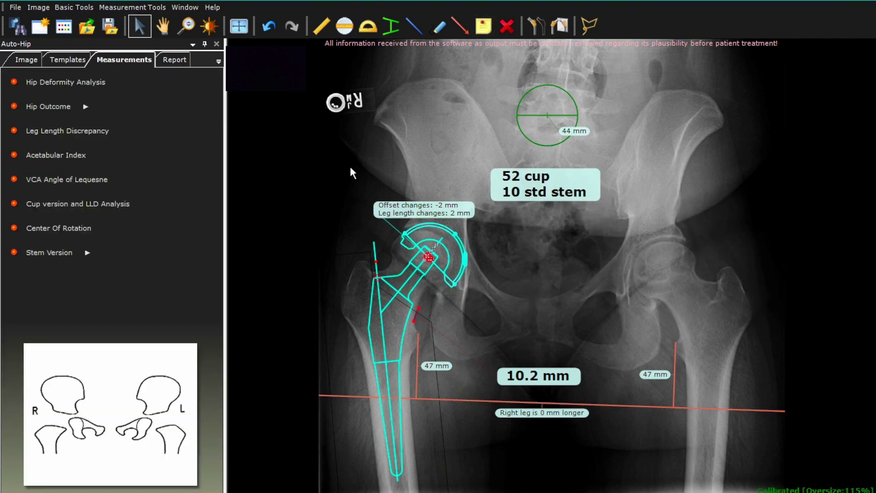
# Save the case to PACS including the report, with Annotation set to None.
pyautogui.click(172, 61)
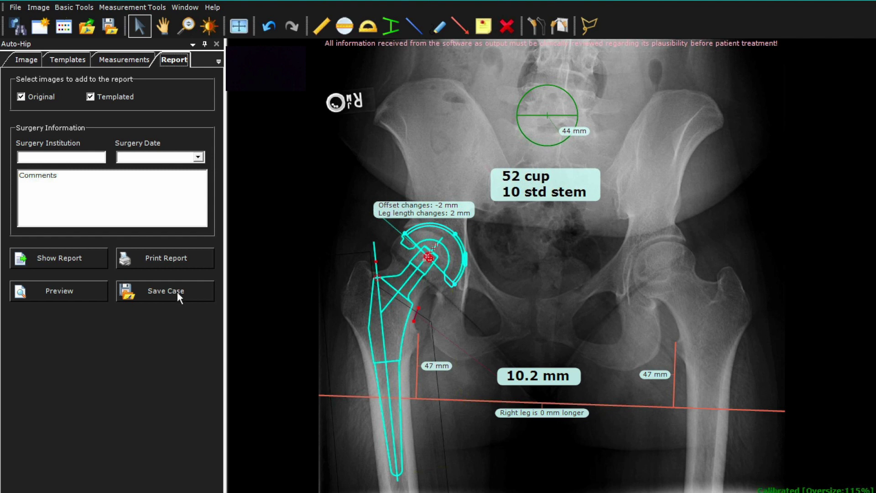
pyautogui.click(177, 292)
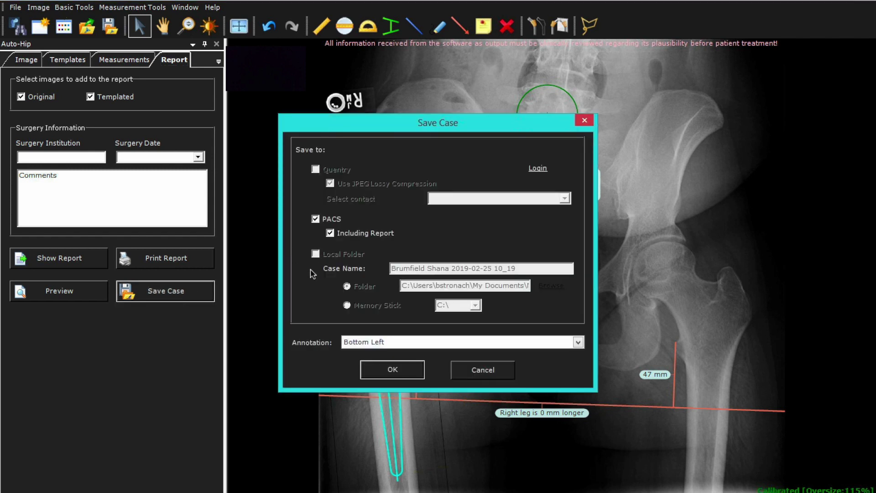
pyautogui.click(555, 345)
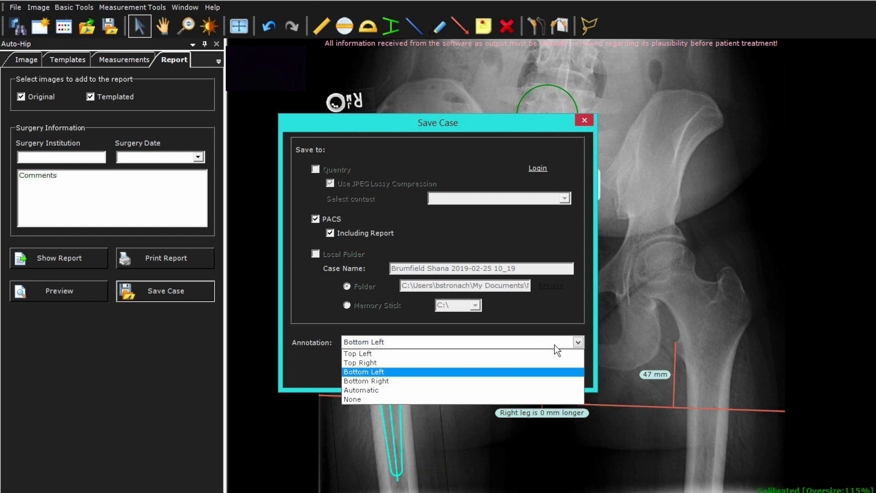
pyautogui.click(435, 401)
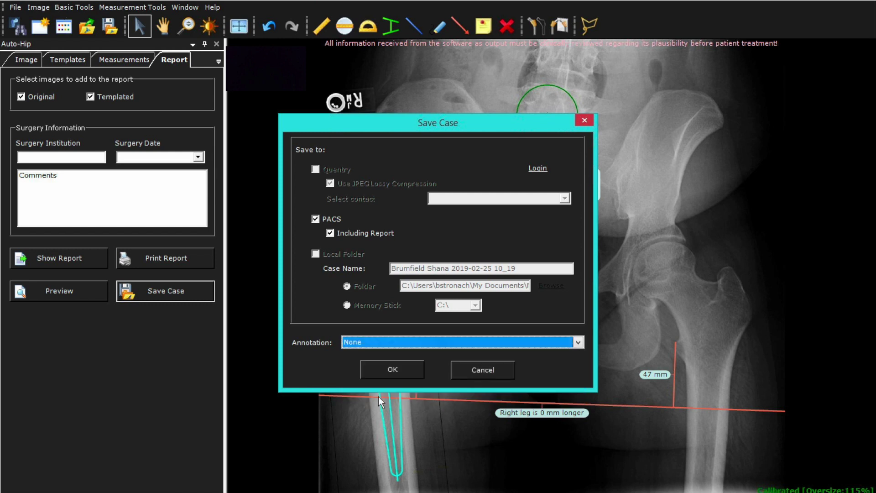
pyautogui.click(391, 369)
pyautogui.click(330, 240)
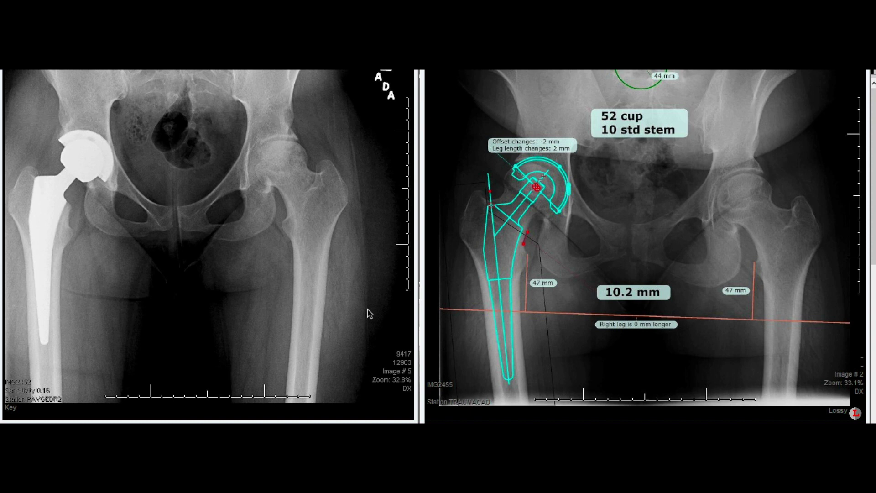
# Draw ruler line B measuring 243.1 mm across the femurs, then reposition the line and its label.
pyautogui.rightClick(151, 222)
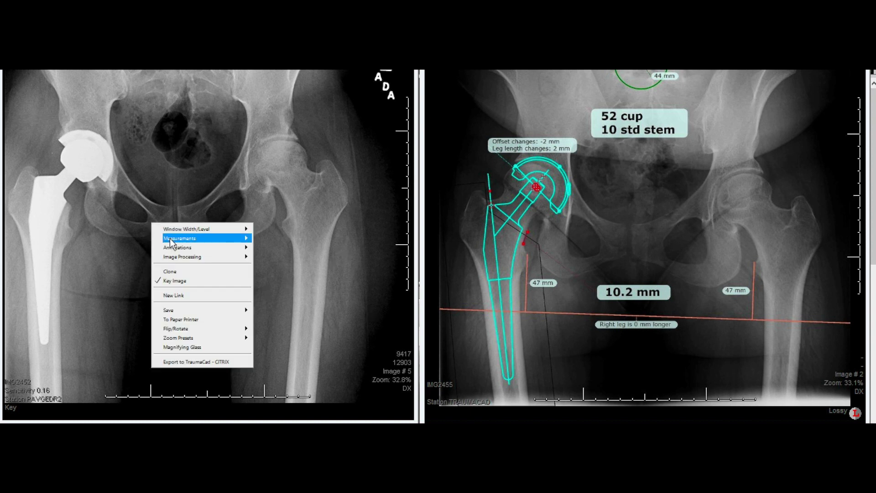
pyautogui.moveTo(171, 243)
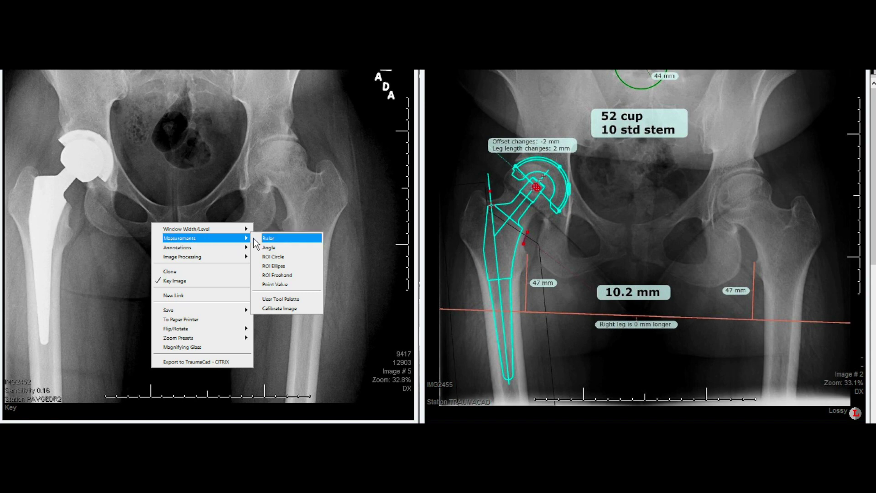
pyautogui.click(269, 238)
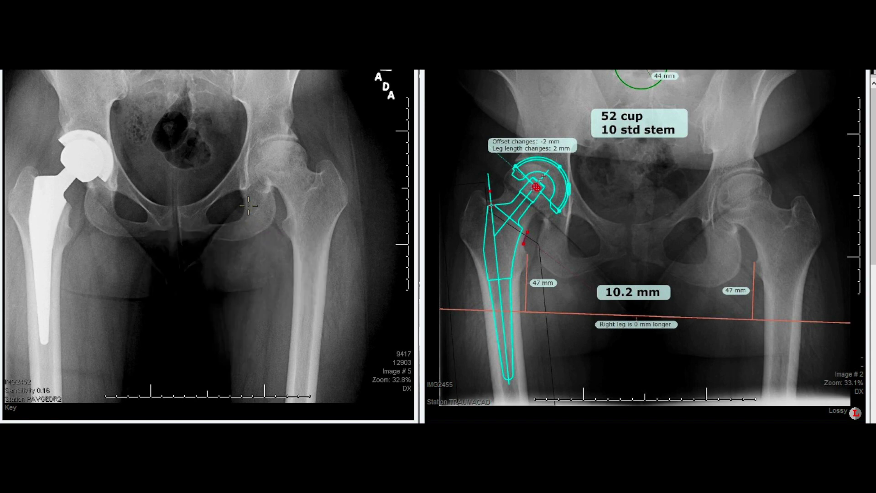
pyautogui.moveTo(297, 190); pyautogui.dragTo(22, 191)
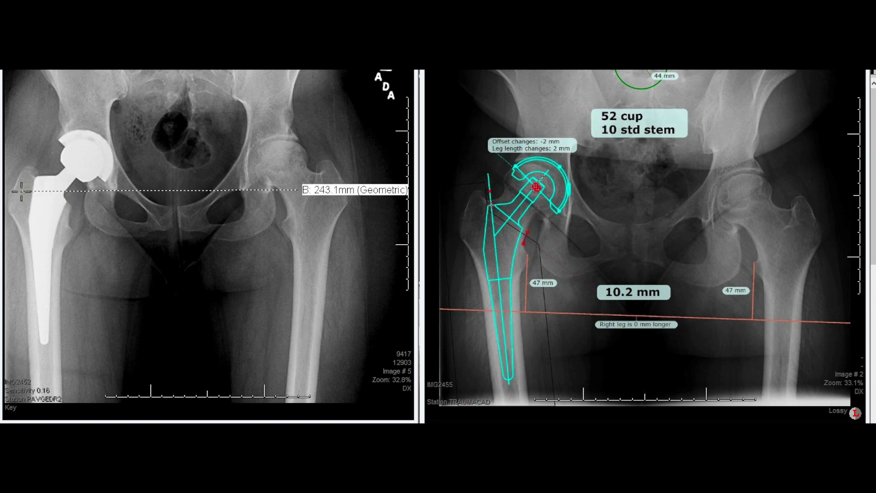
pyautogui.moveTo(338, 191)
pyautogui.mouseDown()
pyautogui.moveTo(153, 323)
pyautogui.moveTo(117, 338)
pyautogui.mouseUp()
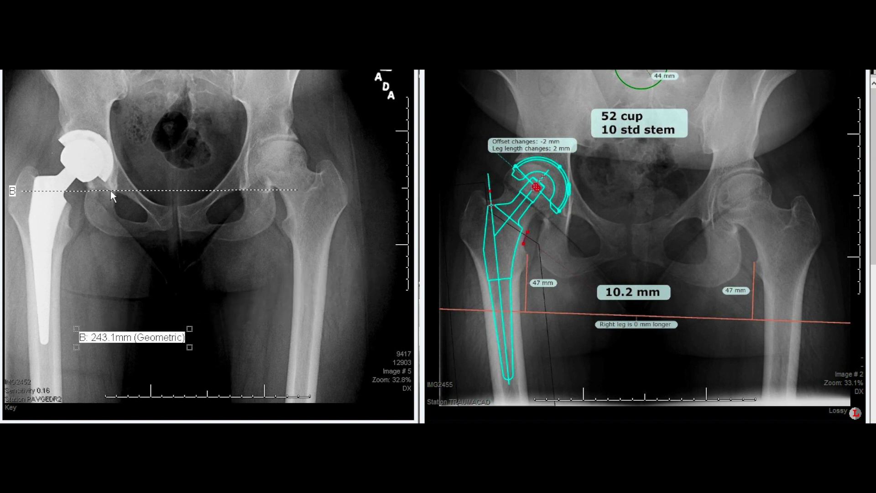
pyautogui.moveTo(110, 191); pyautogui.dragTo(134, 242)
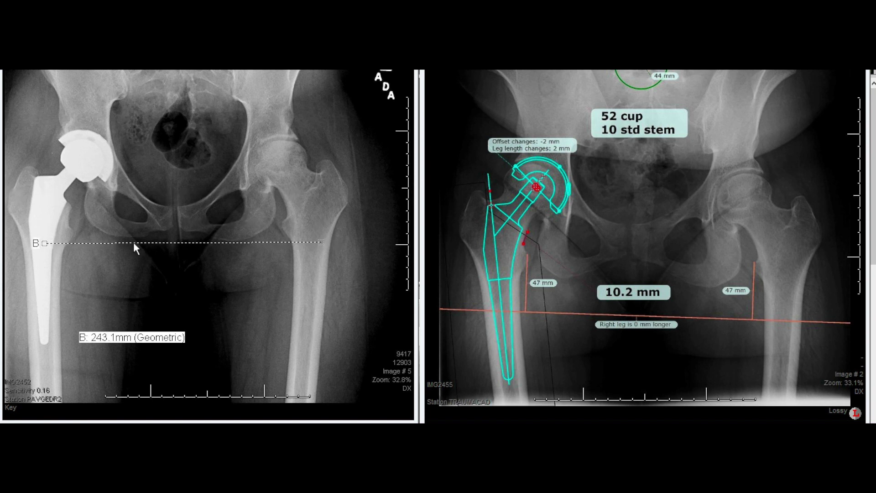
pyautogui.moveTo(136, 243)
pyautogui.mouseDown()
pyautogui.moveTo(141, 220)
pyautogui.moveTo(138, 237)
pyautogui.mouseUp()
# Delete ruler B and draw a three-point angle at the cup, adjusting the arms to 43°.
pyautogui.press('Delete')
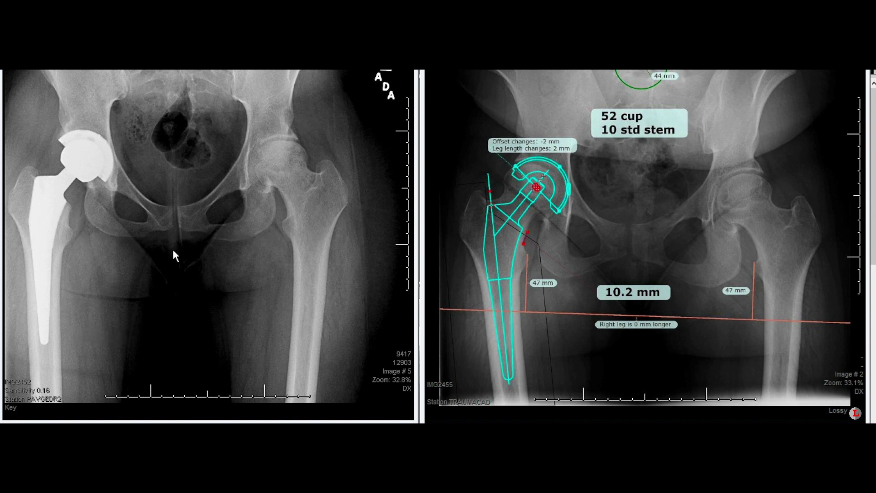
pyautogui.rightClick(173, 251)
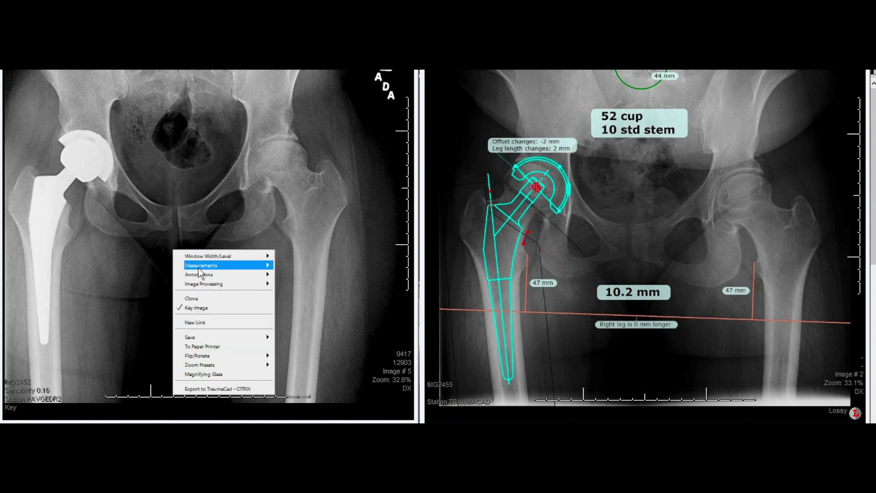
pyautogui.moveTo(198, 268)
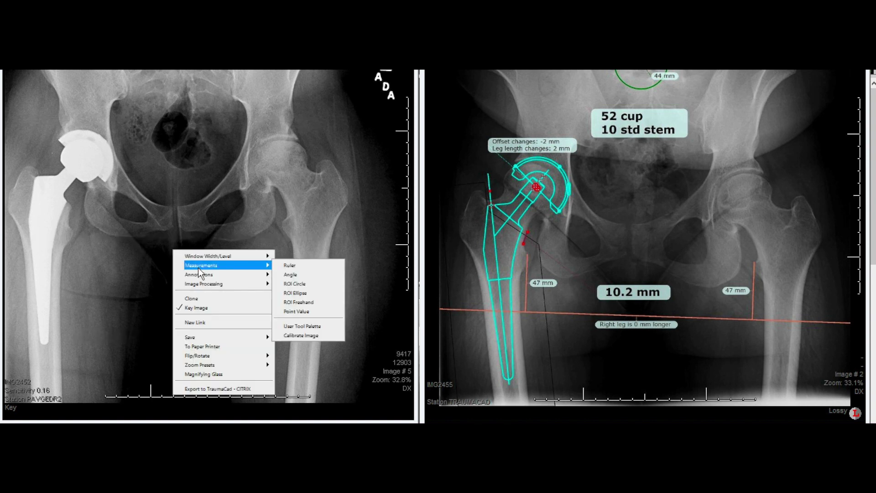
pyautogui.click(291, 275)
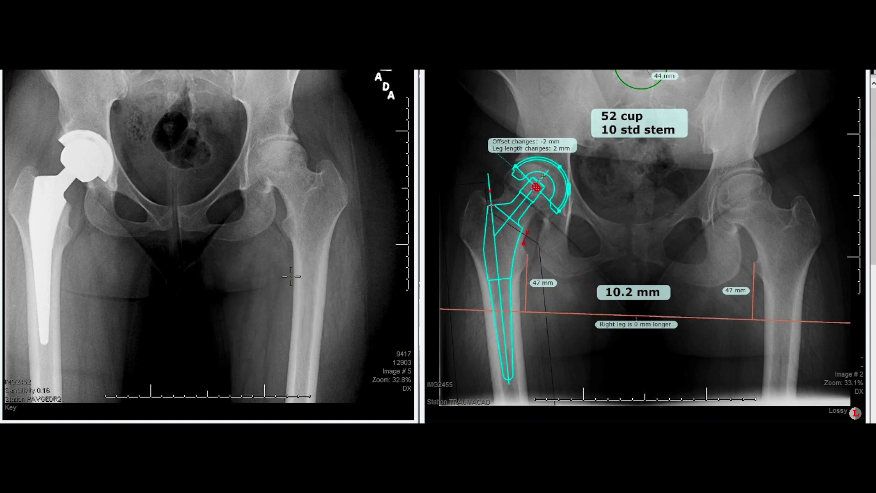
pyautogui.click(245, 188)
pyautogui.click(84, 192)
pyautogui.click(39, 155)
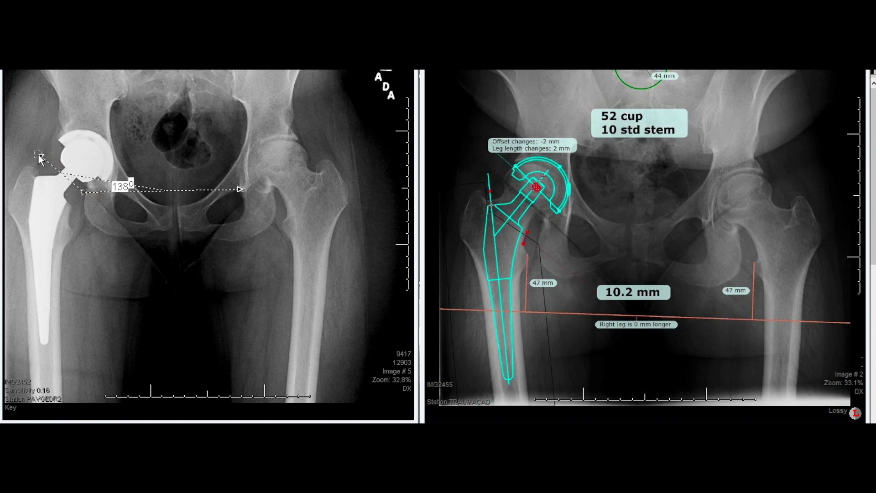
pyautogui.moveTo(39, 156); pyautogui.dragTo(161, 263)
pyautogui.moveTo(126, 230); pyautogui.dragTo(87, 168)
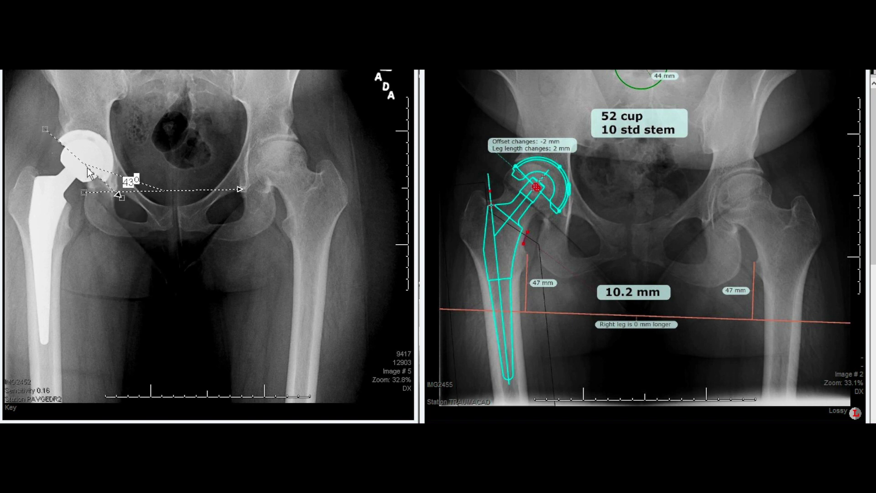